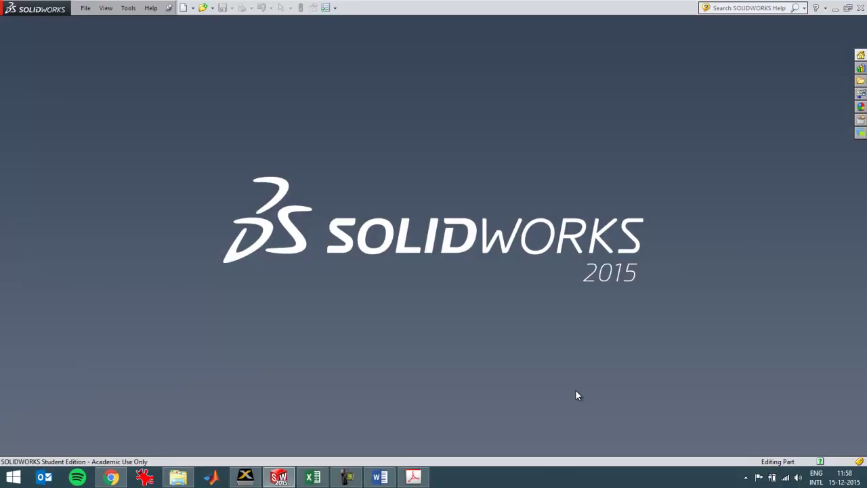
pyautogui.hotkey('alt', 'Tab')
# Step: Bring up Map12.xlsx showing the flat plate pressed between two cylindrical rollers
pyautogui.press('Tab')
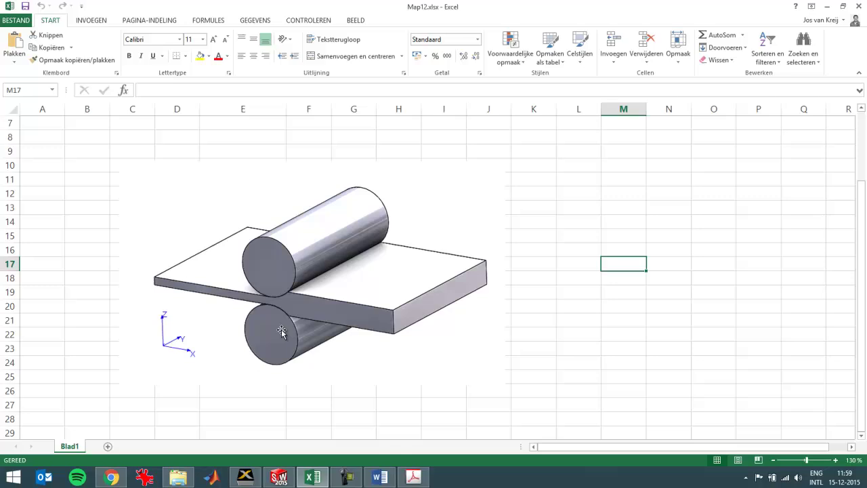
# Step: Create a new part from the Simulation template, opening Part7 with a steel cylinder
pyautogui.hotkey('alt', 'Tab')
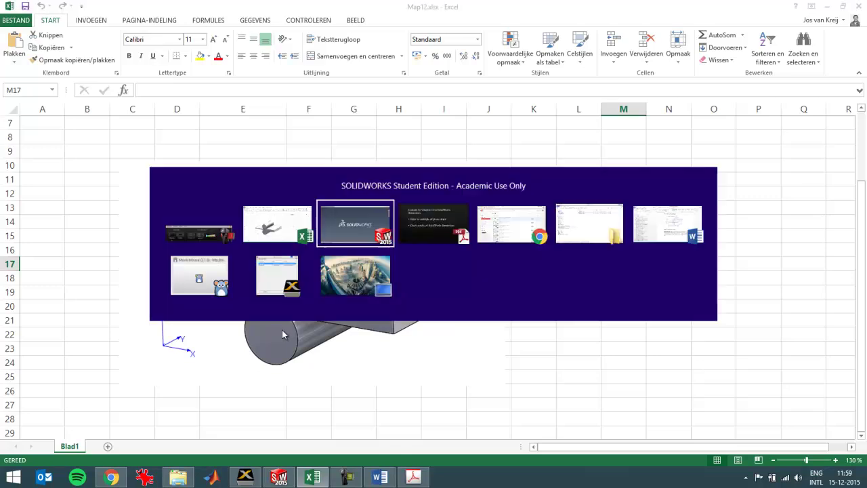
pyautogui.click(183, 7)
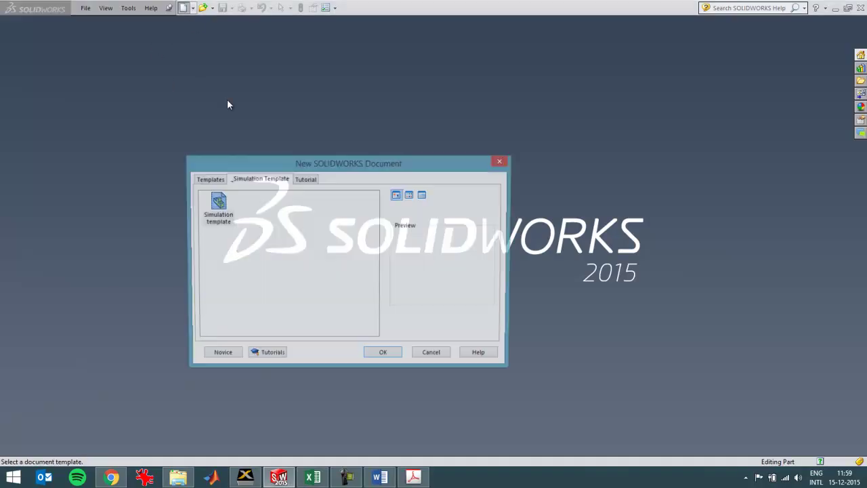
pyautogui.click(383, 355)
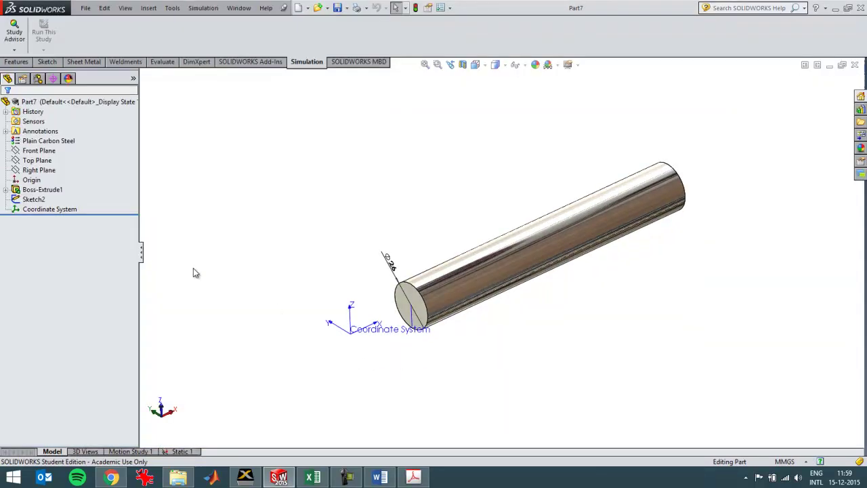
# Step: Delete the cylinder's Boss-Extrude1 feature
pyautogui.rightClick(42, 189)
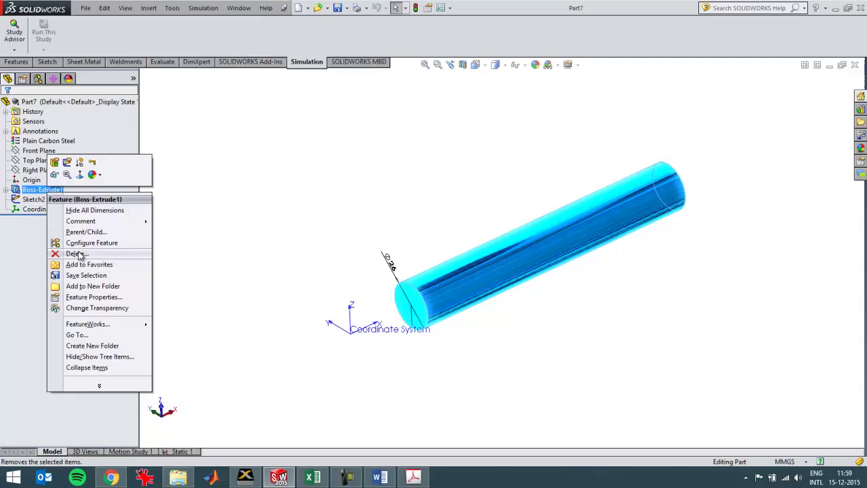
pyautogui.click(77, 254)
pyautogui.click(503, 188)
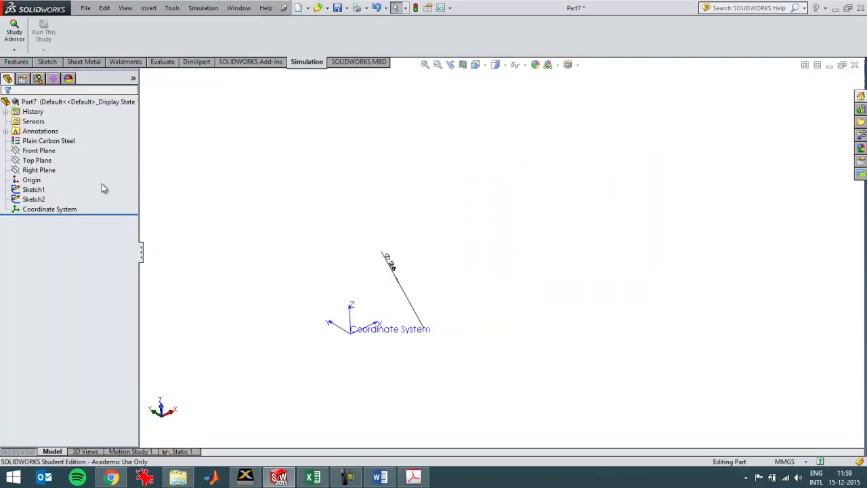
# Step: Sketch a center rectangle on the Front Plane
pyautogui.click(47, 163)
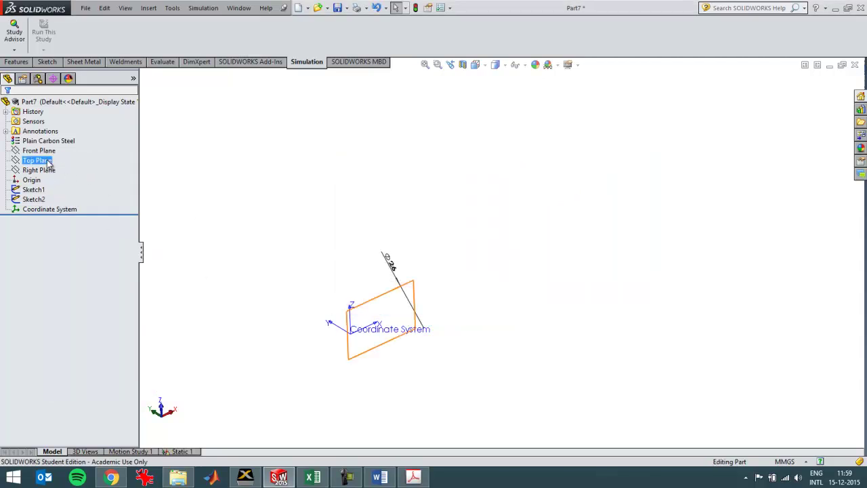
pyautogui.click(48, 151)
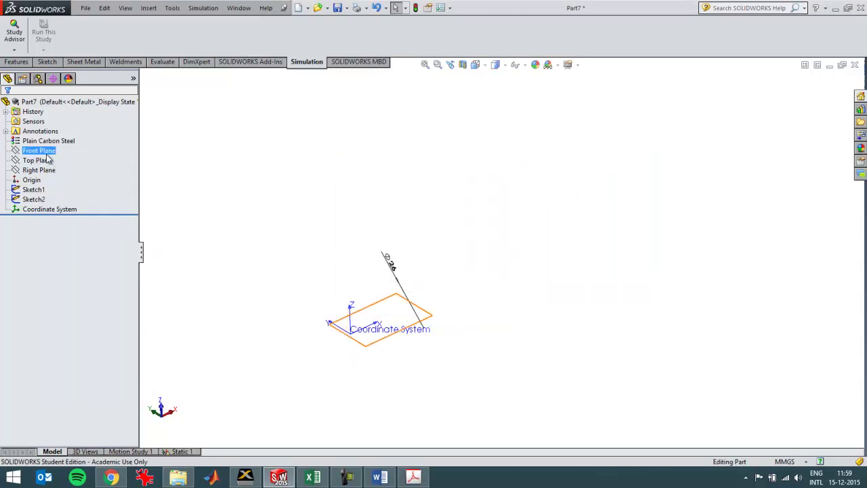
pyautogui.click(47, 61)
pyautogui.click(14, 30)
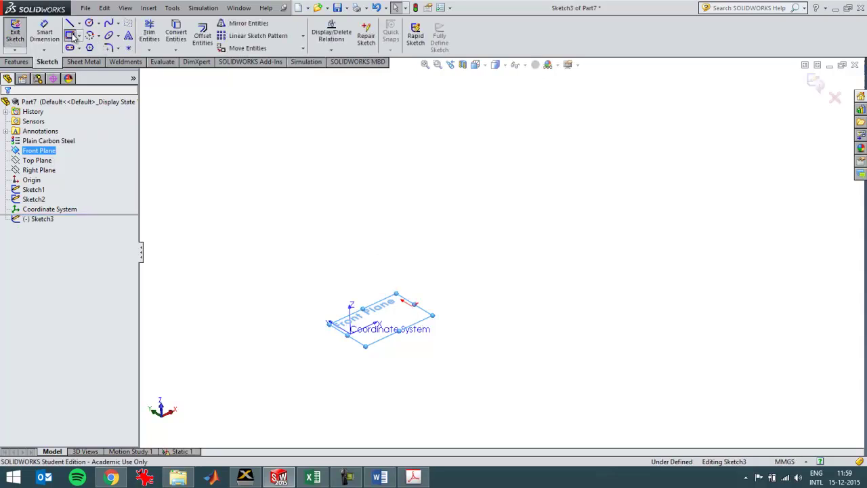
pyautogui.click(71, 35)
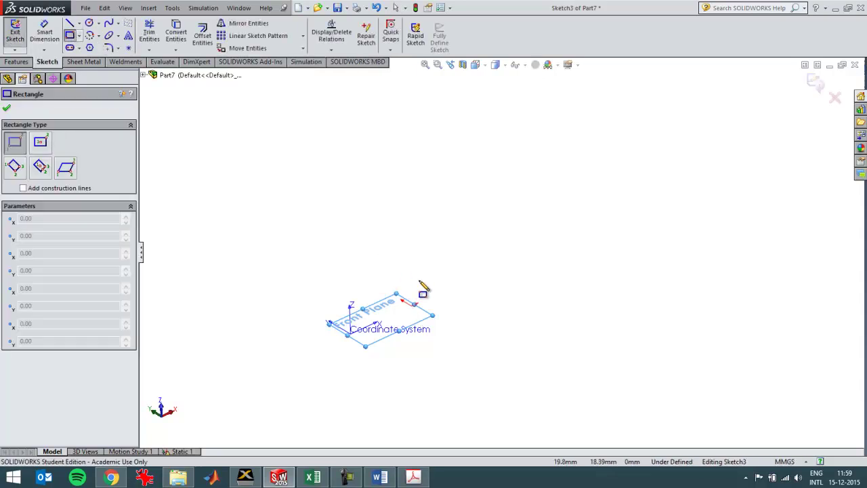
pyautogui.click(40, 142)
pyautogui.click(412, 295)
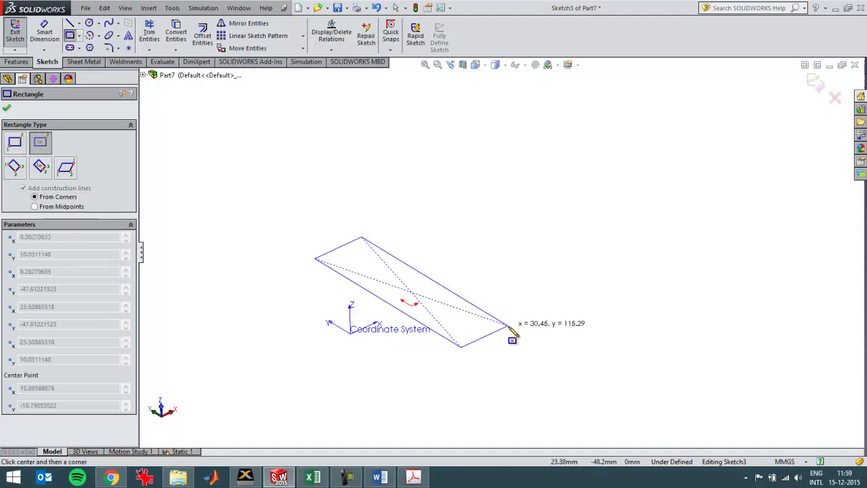
pyautogui.click(529, 316)
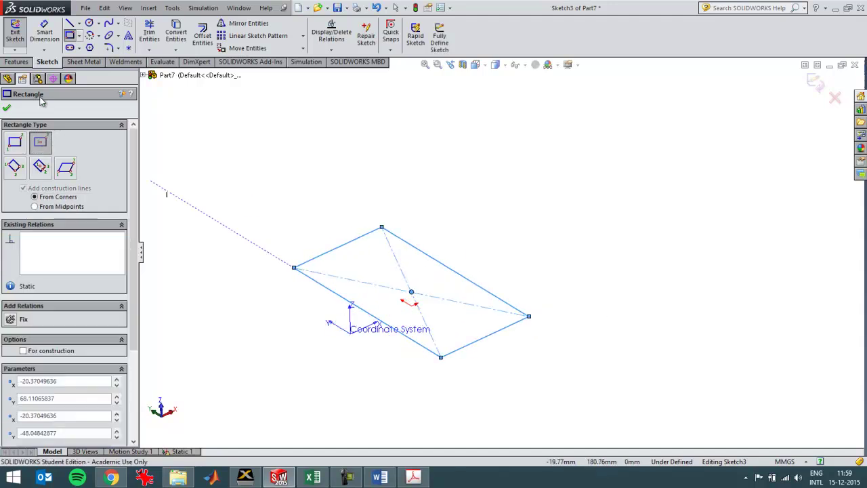
# Step: Extrude the rectangle 3 mm blind into a thin plate
pyautogui.click(18, 62)
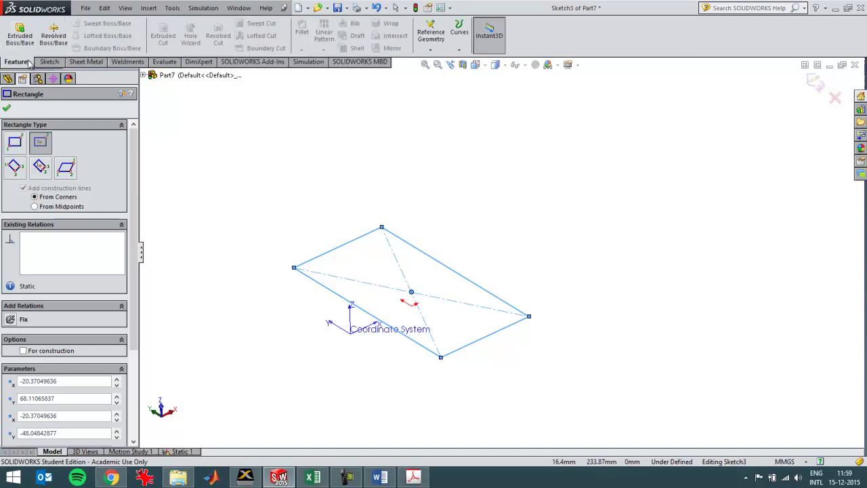
pyautogui.click(19, 33)
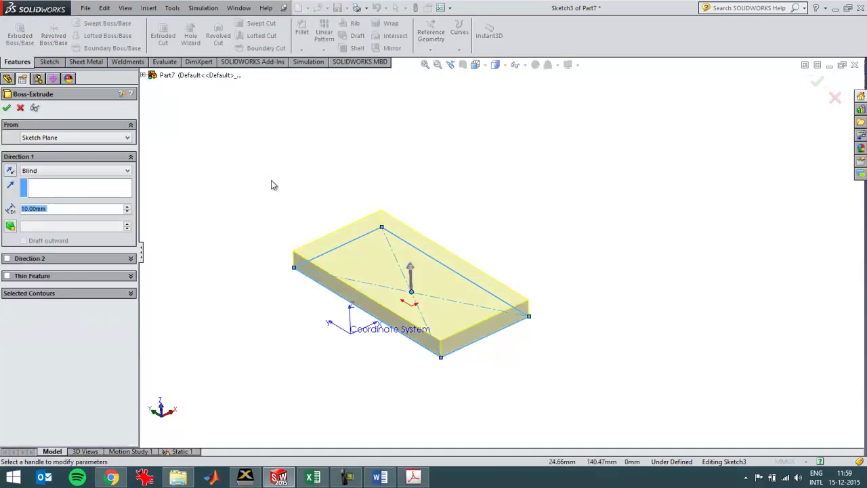
pyautogui.write('3')
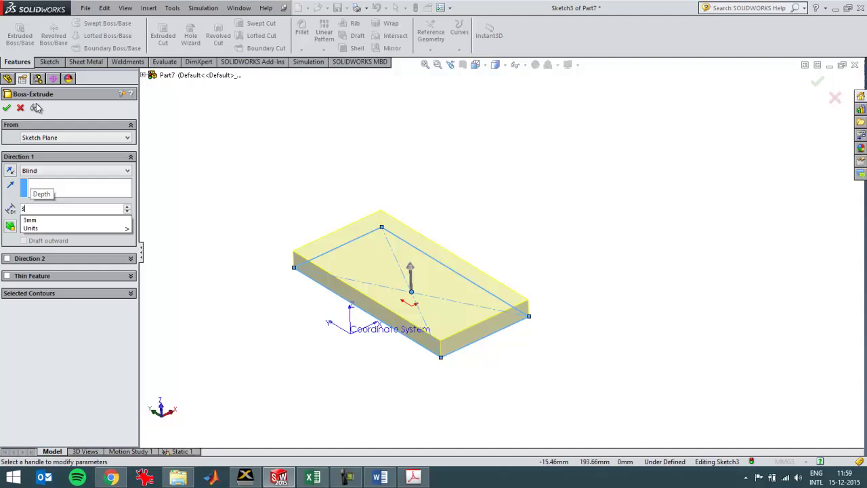
pyautogui.press('Return')
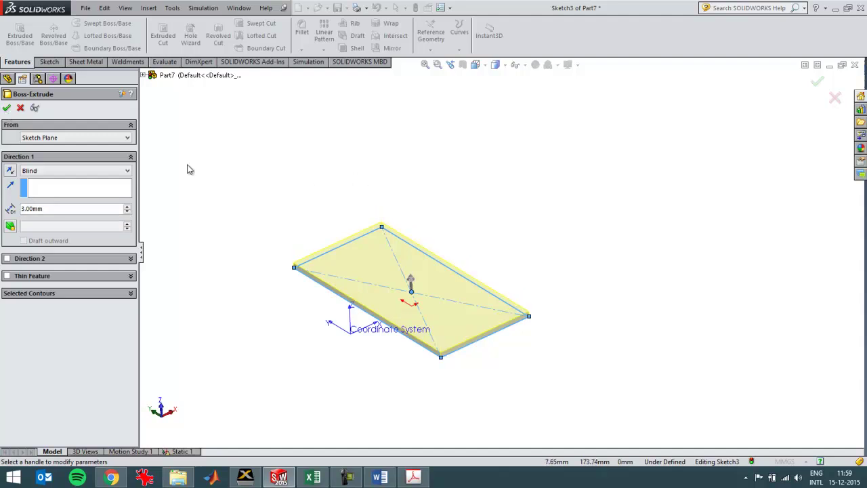
pyautogui.click(7, 108)
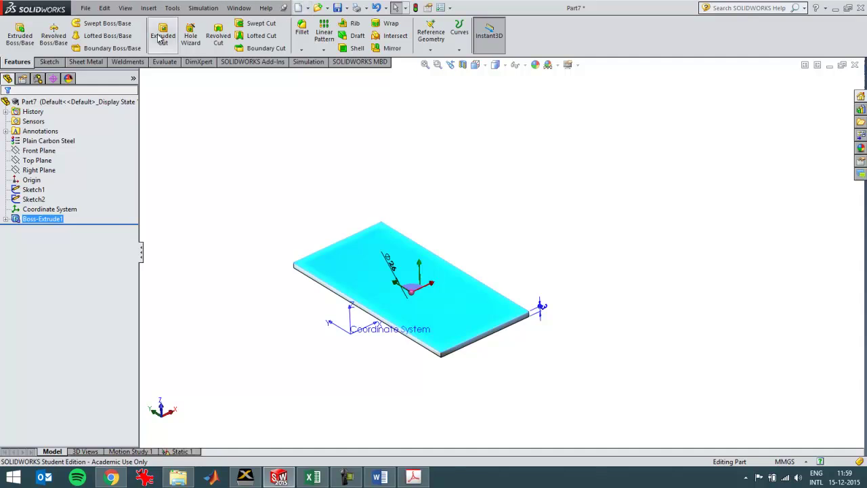
# Step: Sketch a narrow strip rectangle on the plate's top face
pyautogui.click(48, 62)
pyautogui.click(70, 36)
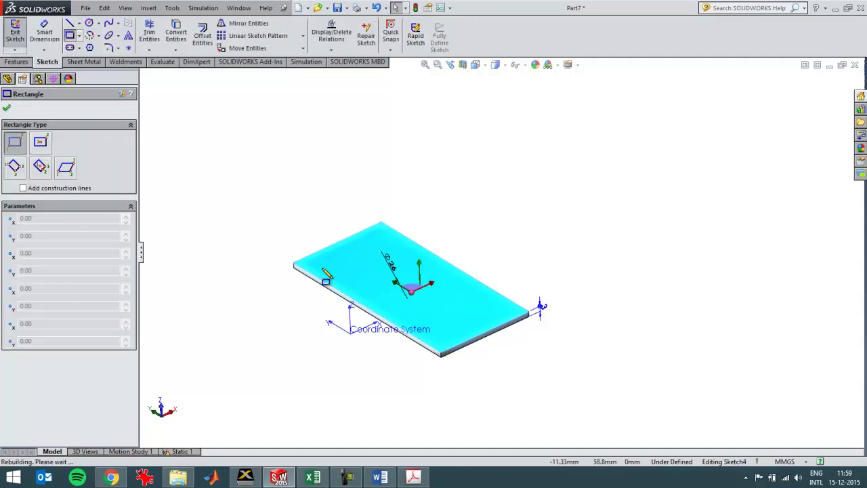
pyautogui.click(344, 309)
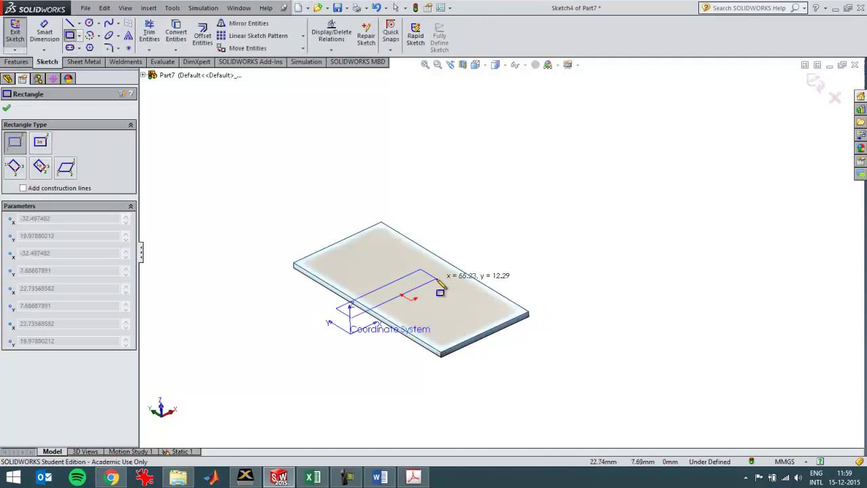
pyautogui.click(491, 255)
pyautogui.press('Escape')
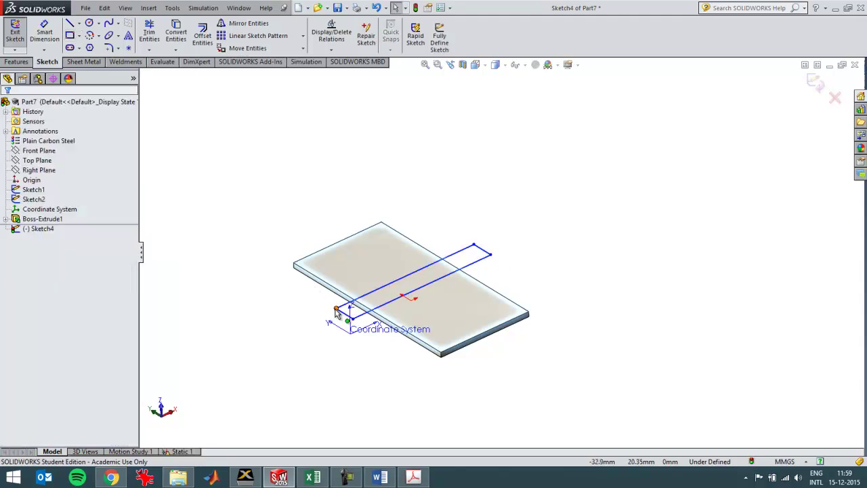
pyautogui.moveTo(336, 311); pyautogui.dragTo(346, 314)
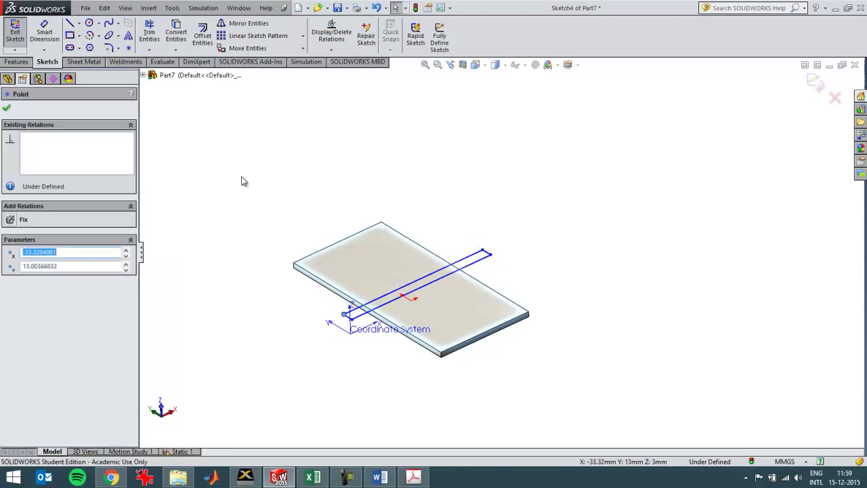
# Step: Project the strip sketch onto Face<1> and Face<2> as Split Line1
pyautogui.click(148, 8)
pyautogui.moveTo(203, 115)
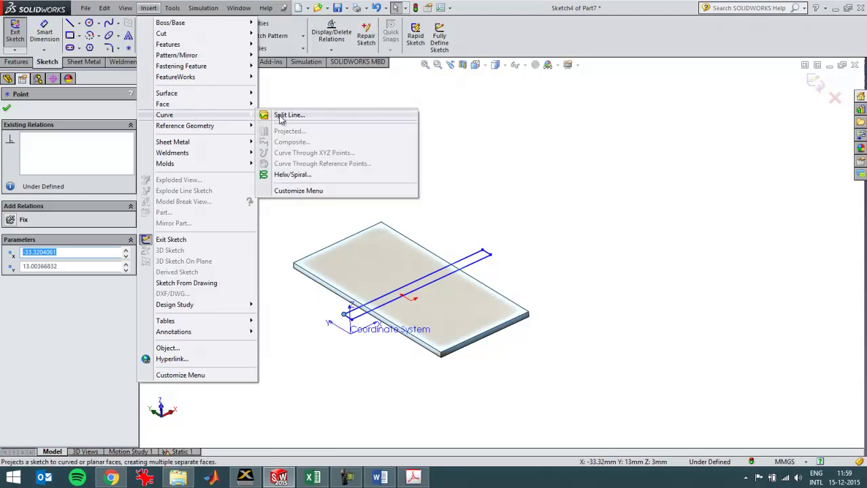
pyautogui.click(288, 115)
pyautogui.click(441, 330)
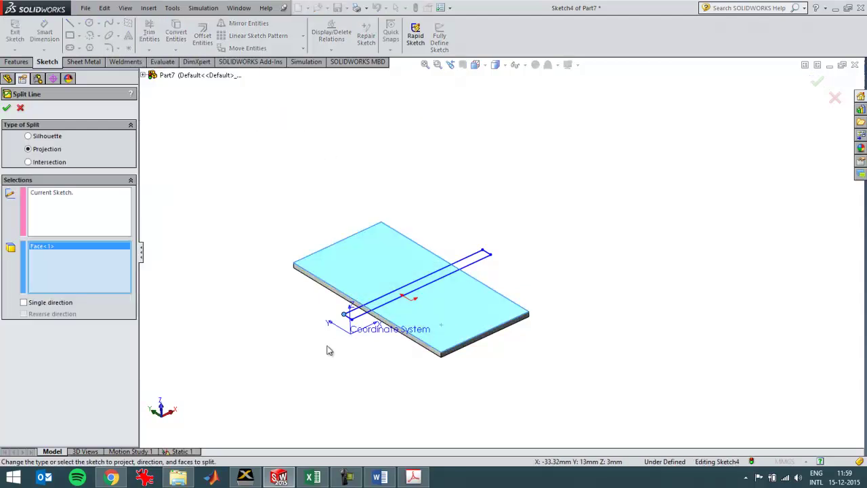
pyautogui.moveTo(328, 351); pyautogui.dragTo(362, 301, button='middle')
pyautogui.click(349, 336)
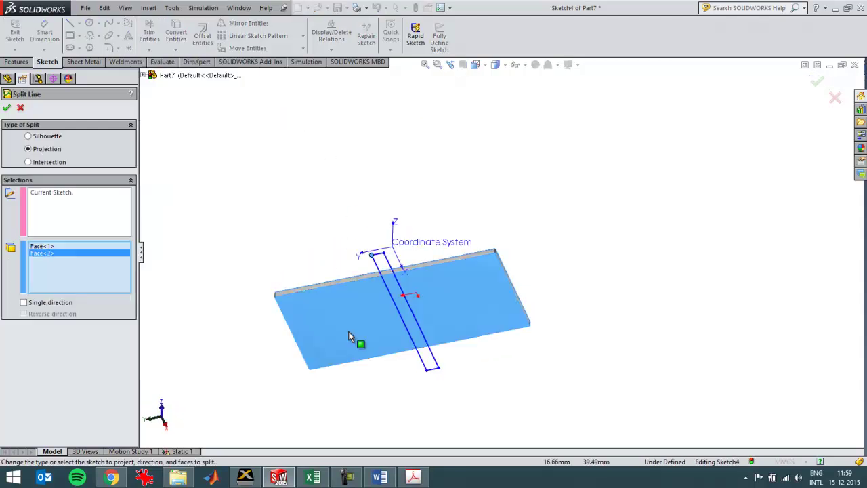
pyautogui.click(6, 108)
pyautogui.moveTo(422, 246); pyautogui.dragTo(399, 355, button='middle')
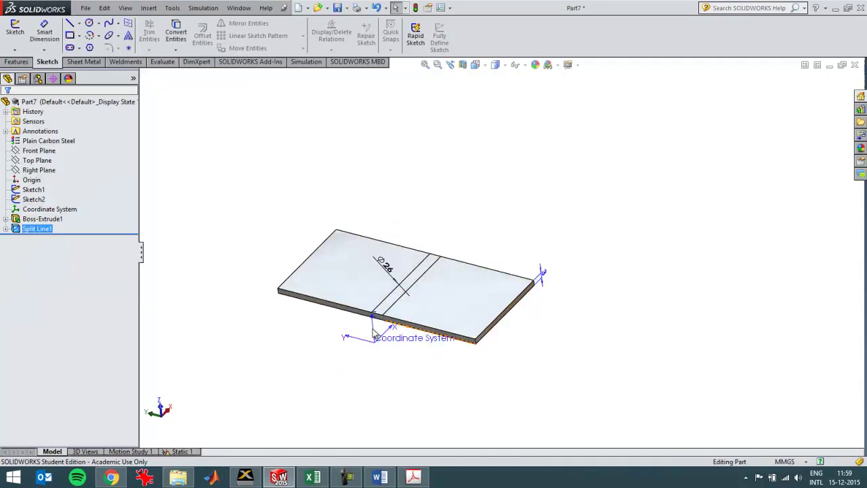
pyautogui.moveTo(358, 333)
pyautogui.mouseDown(button='middle')
pyautogui.moveTo(352, 343)
pyautogui.moveTo(360, 344)
pyautogui.mouseUp(button='middle')
pyautogui.scroll(-3, 366, 325)
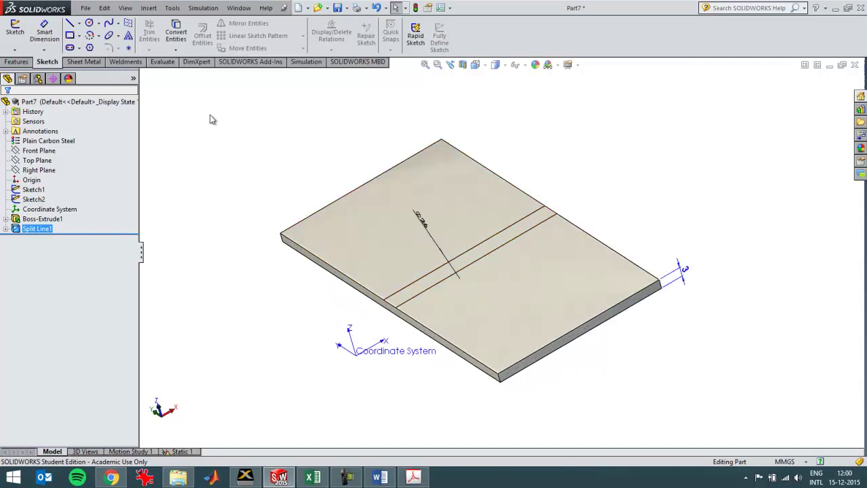
# Step: Delete the existing Static 1 study and its results
pyautogui.rightClick(182, 450)
pyautogui.click(165, 403)
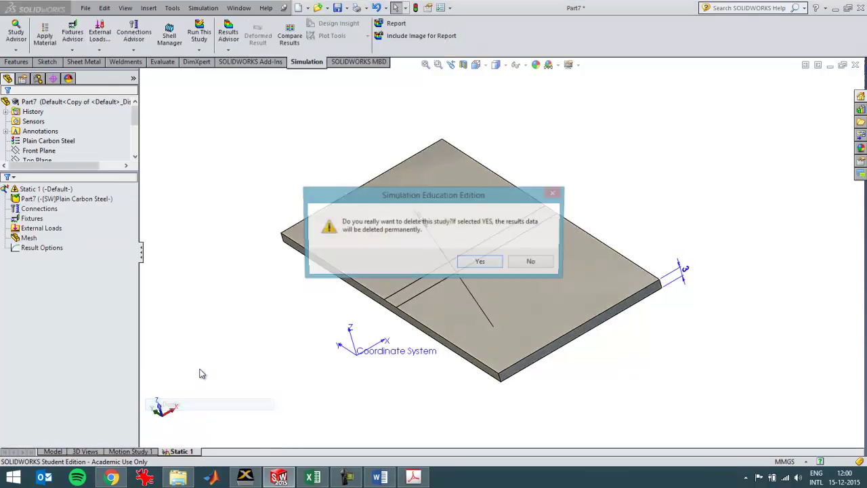
pyautogui.click(466, 263)
# Step: Create a new Static simulation study named Static 1
pyautogui.rightClick(136, 451)
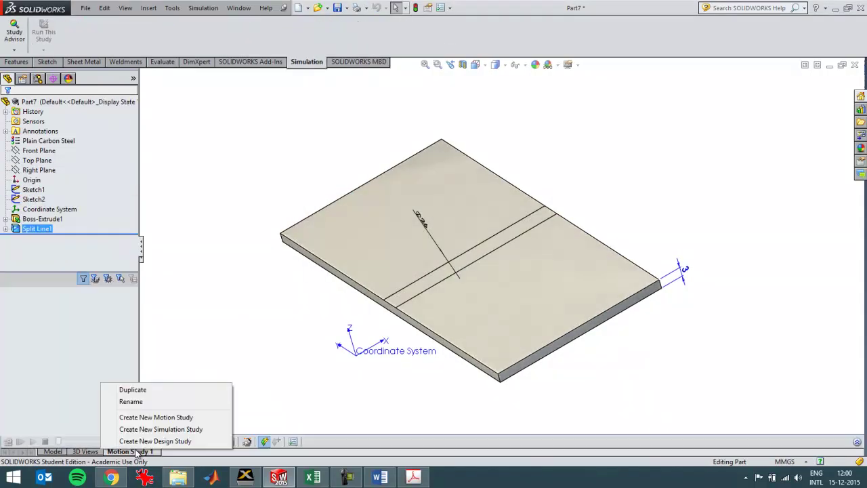
pyautogui.click(163, 429)
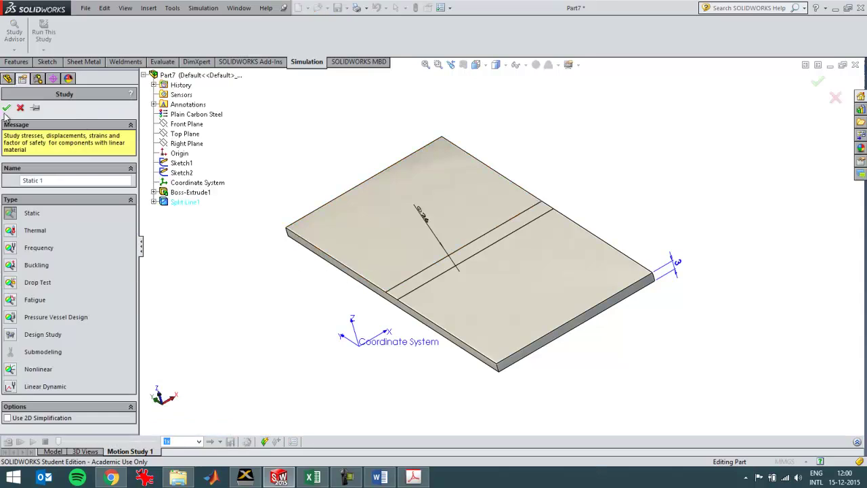
pyautogui.click(6, 108)
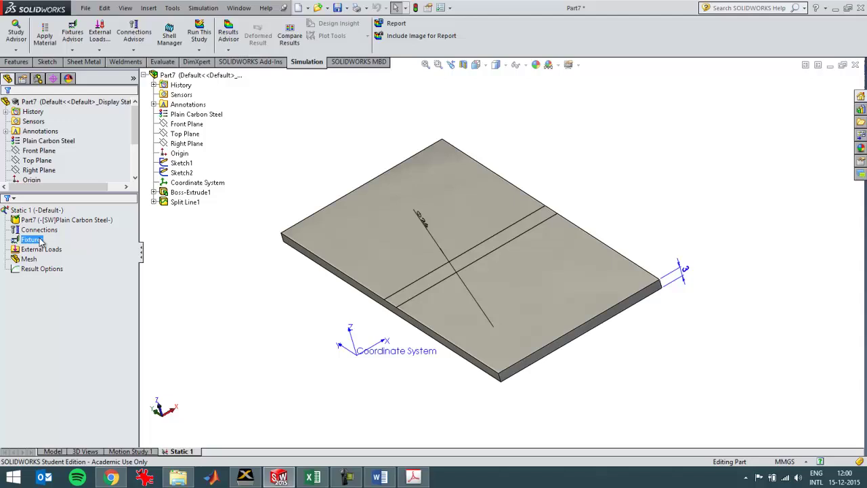
# Step: Apply a Fixed Geometry restraint to the plate's left end face
pyautogui.rightClick(41, 242)
pyautogui.click(68, 260)
pyautogui.moveTo(219, 287); pyautogui.dragTo(290, 228, button='middle')
pyautogui.click(289, 228)
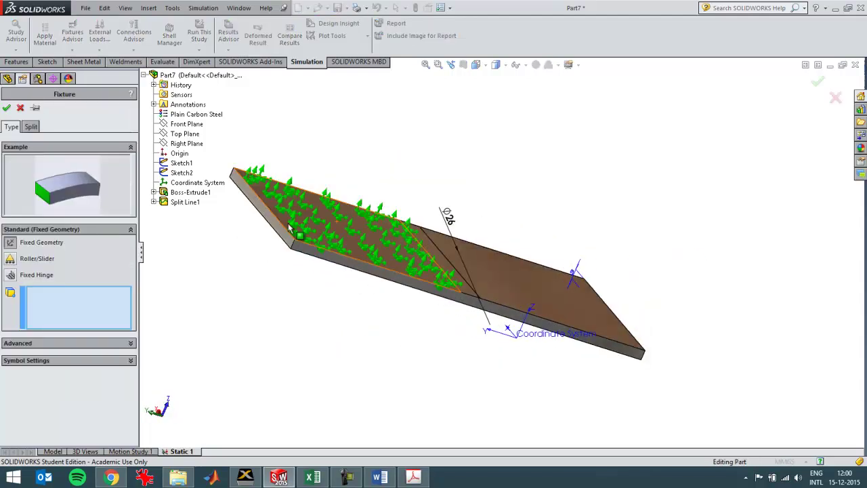
pyautogui.click(279, 232)
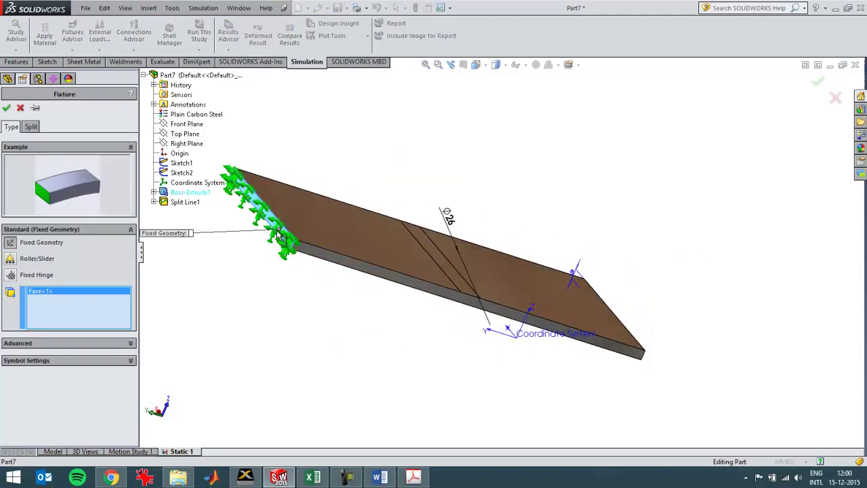
pyautogui.click(7, 108)
pyautogui.moveTo(292, 230); pyautogui.dragTo(281, 291, button='middle')
# Step: Apply a 100 N/mm^2 pressure load on the split strip face
pyautogui.click(42, 259)
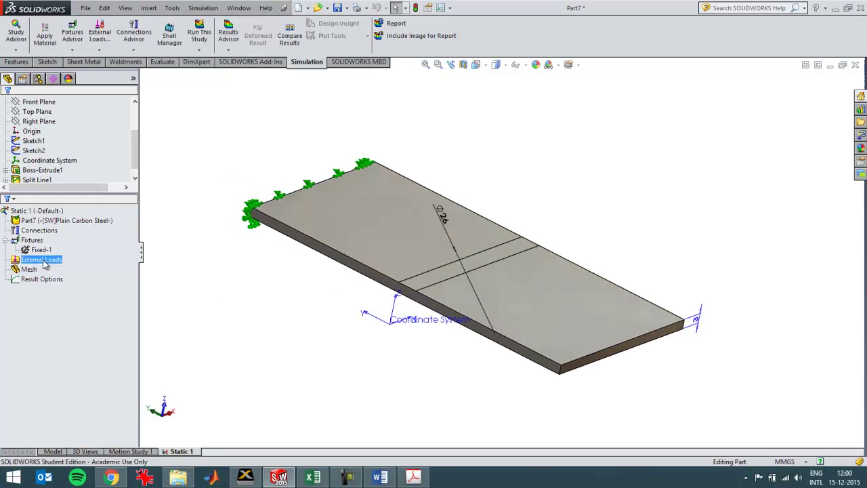
pyautogui.rightClick(43, 264)
pyautogui.click(72, 86)
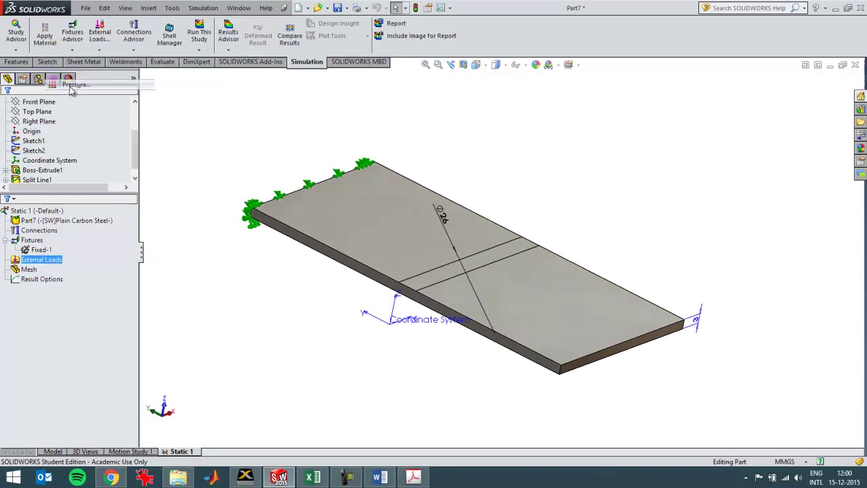
pyautogui.click(439, 285)
pyautogui.click(49, 268)
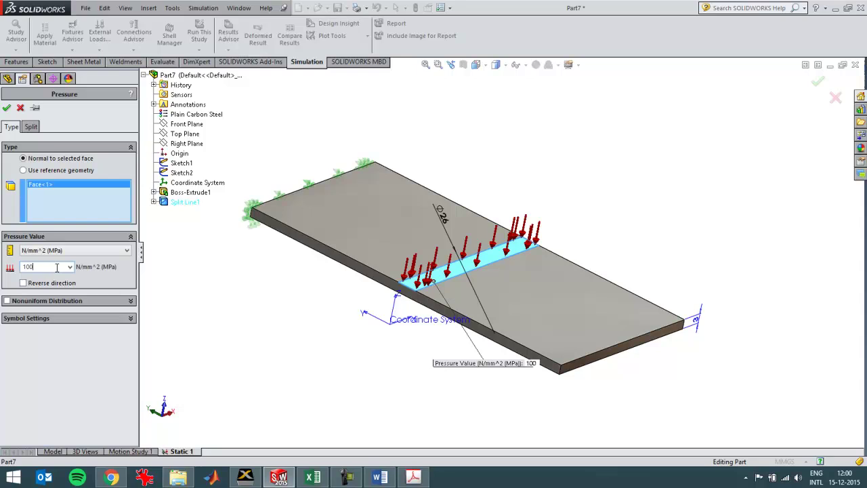
pyautogui.moveTo(424, 386); pyautogui.dragTo(463, 271, button='middle')
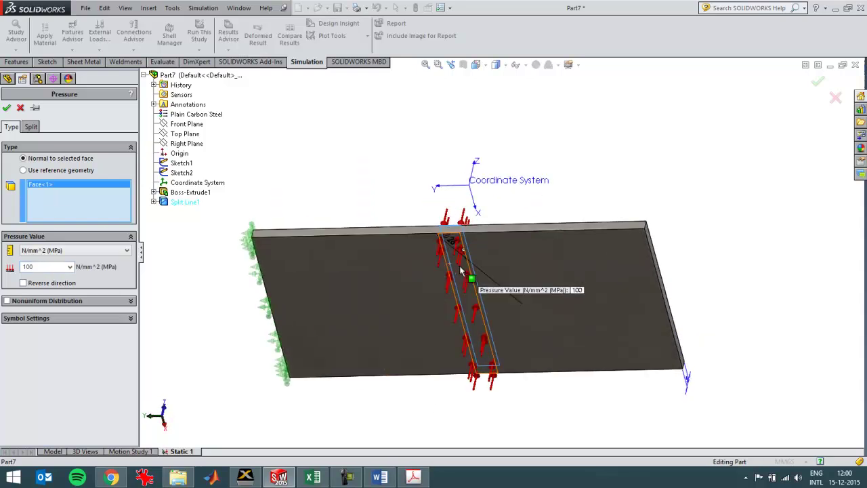
pyautogui.click(6, 107)
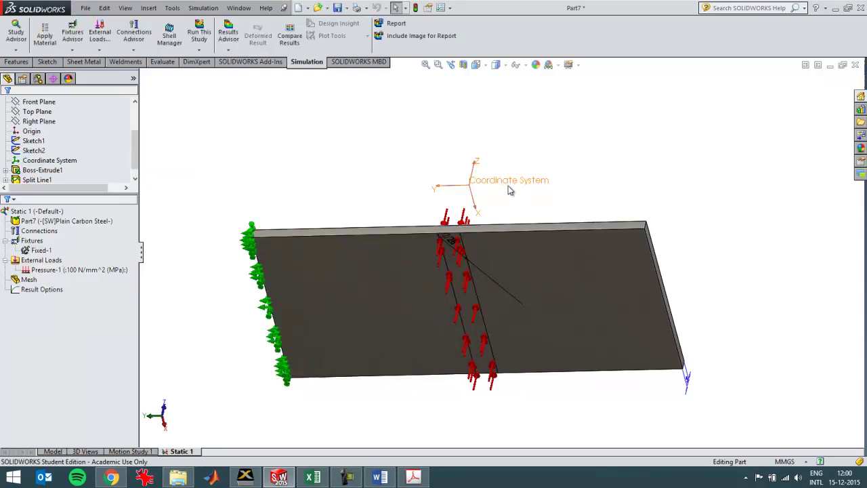
pyautogui.moveTo(508, 205); pyautogui.dragTo(437, 349, button='middle')
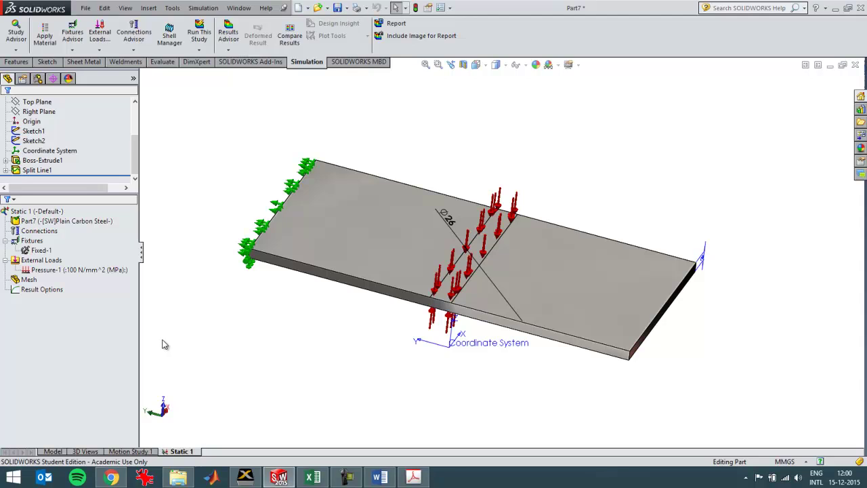
# Step: Save the part as Part7.SLDPRT and run the Static 1 study
pyautogui.click(39, 212)
pyautogui.click(337, 8)
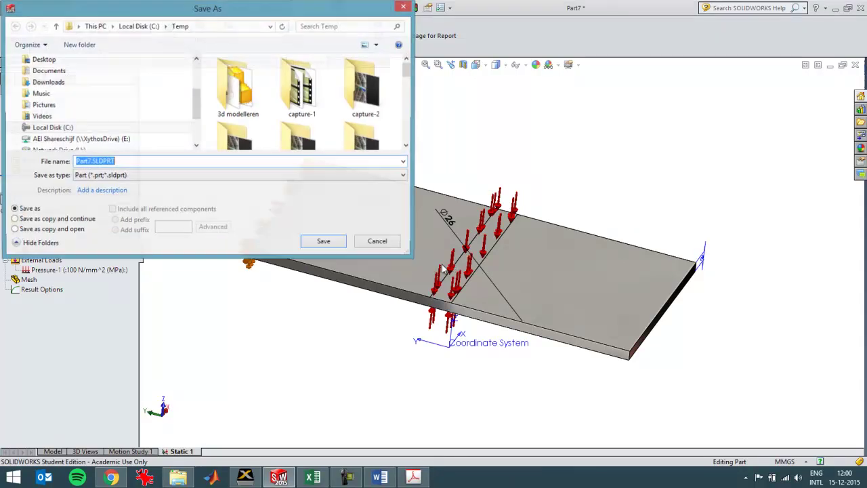
pyautogui.click(335, 242)
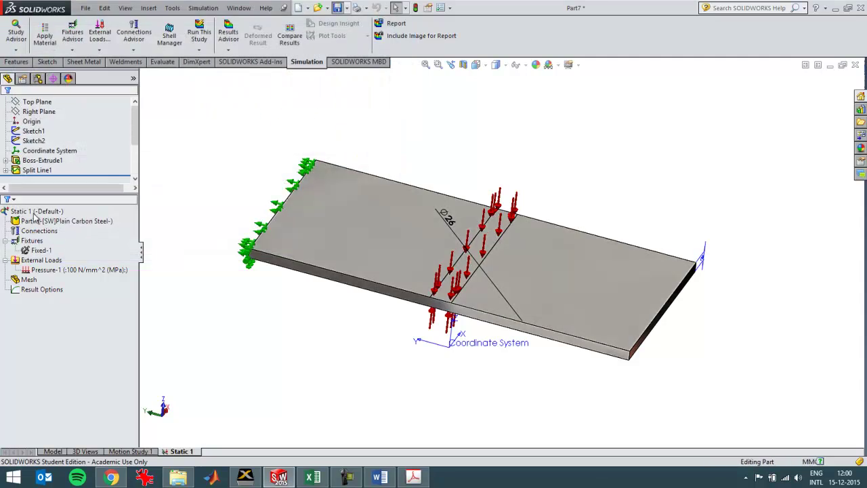
pyautogui.rightClick(31, 221)
pyautogui.click(60, 227)
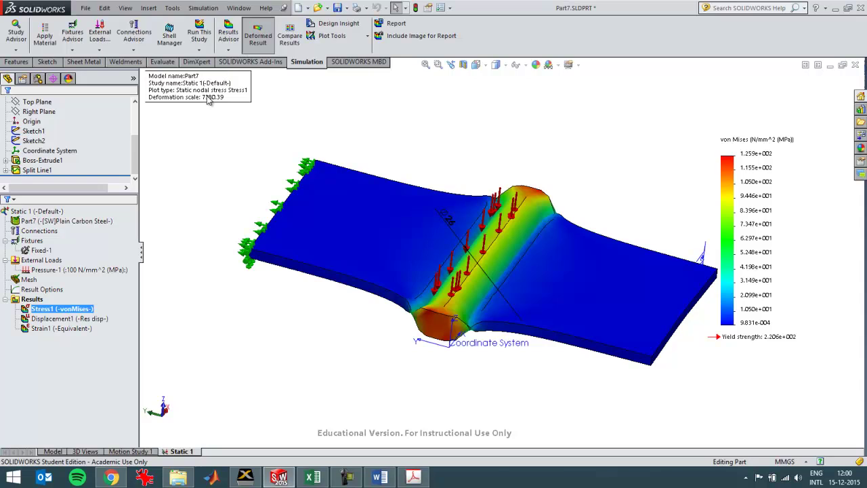
# Step: Set the Stress1 von Mises plot's deformed shape to true scale (scale 1)
pyautogui.rightClick(82, 309)
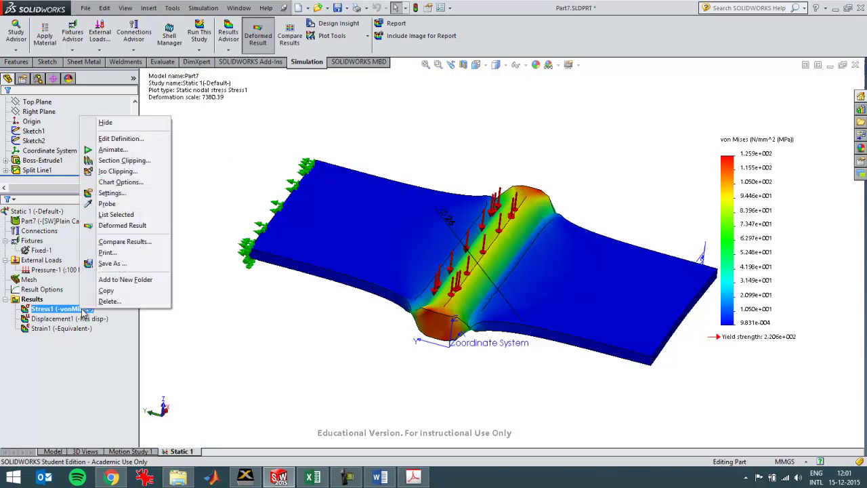
pyautogui.click(135, 140)
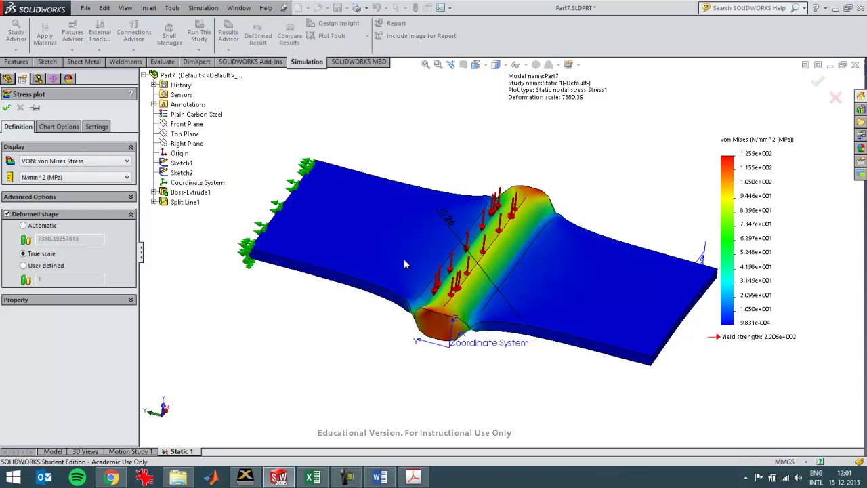
pyautogui.click(6, 108)
pyautogui.moveTo(505, 305); pyautogui.dragTo(507, 260, button='middle')
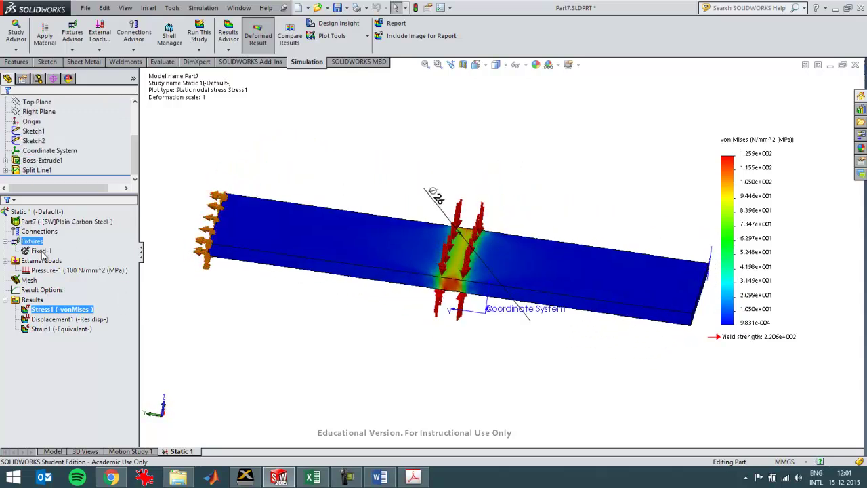
# Step: Add a new strain plot showing EPSX: X Normal Strain
pyautogui.rightClick(29, 300)
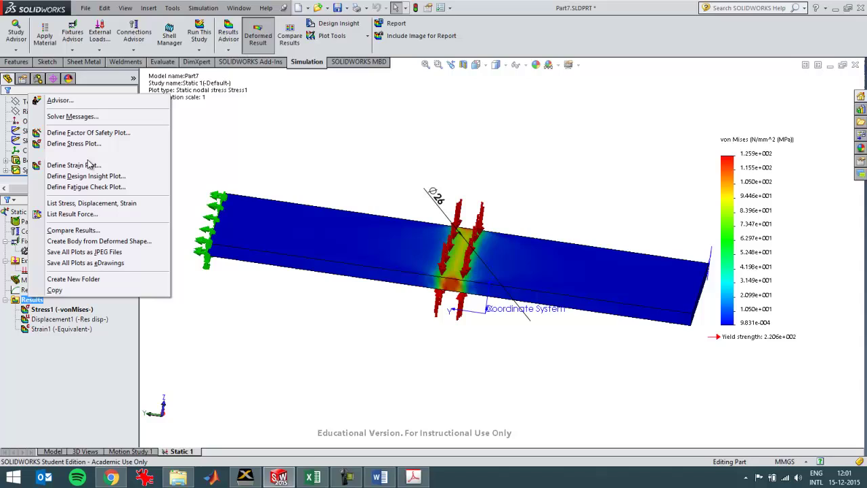
pyautogui.click(88, 165)
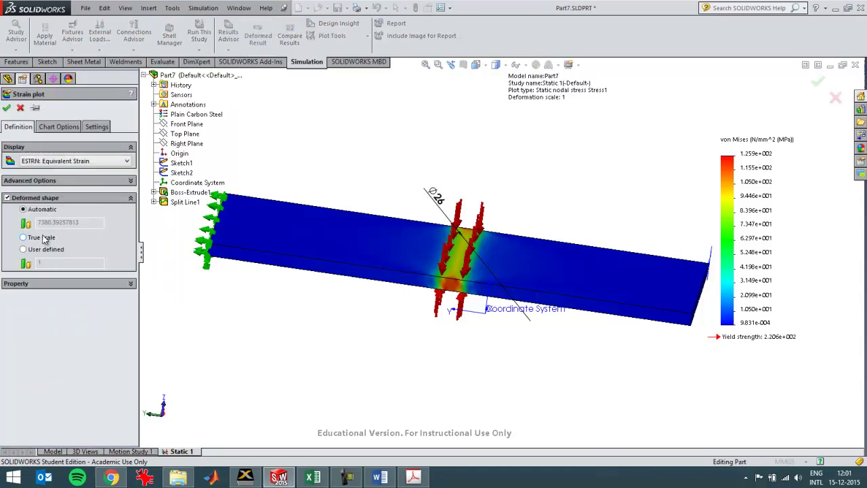
pyautogui.click(46, 163)
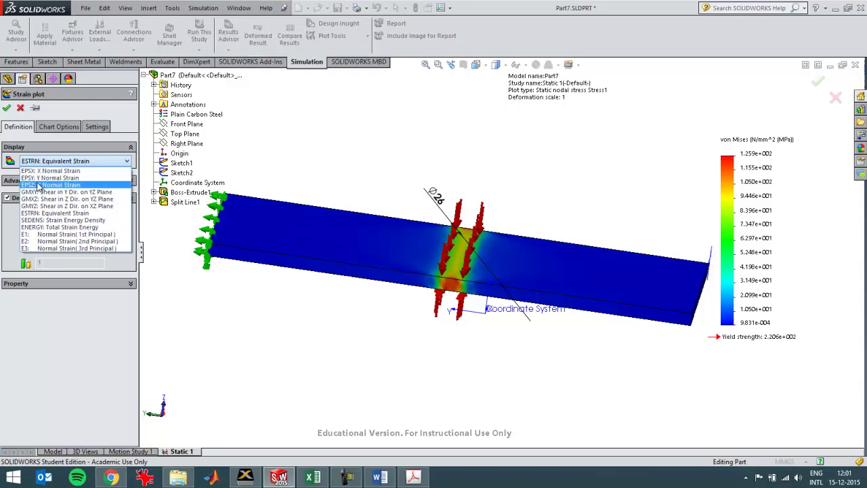
pyautogui.click(39, 170)
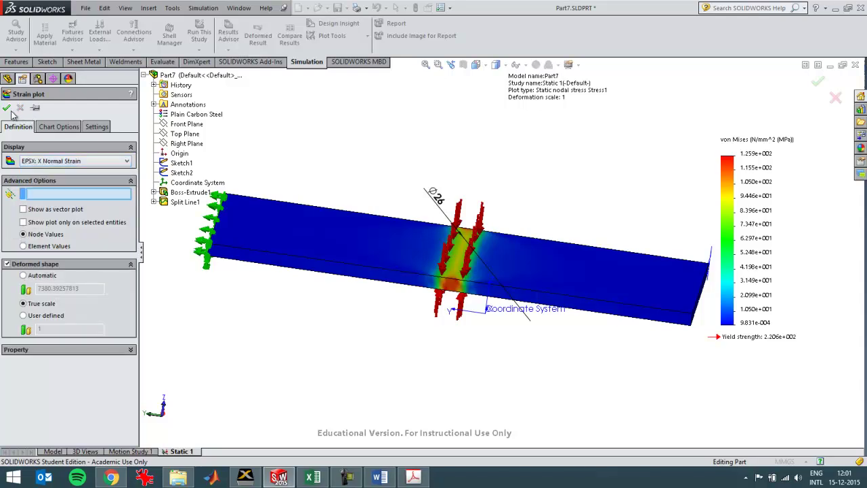
pyautogui.click(7, 108)
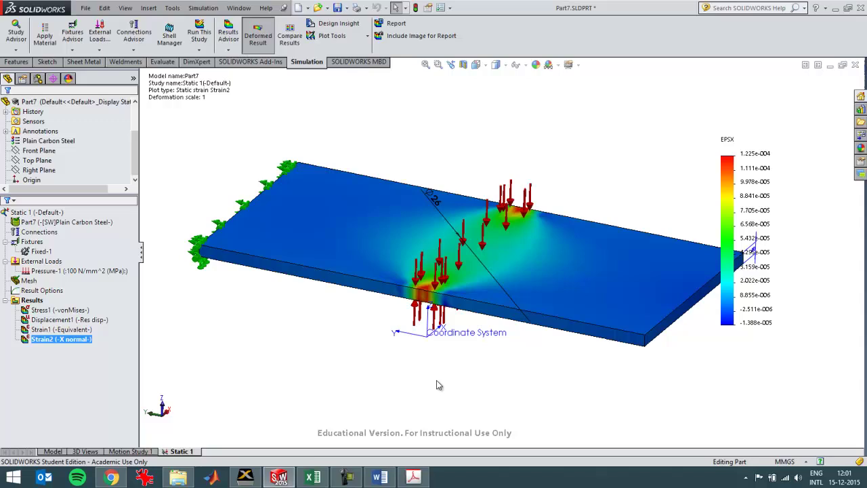
# Step: Copy the X normal strain plot and paste two copies into Results
pyautogui.rightClick(60, 341)
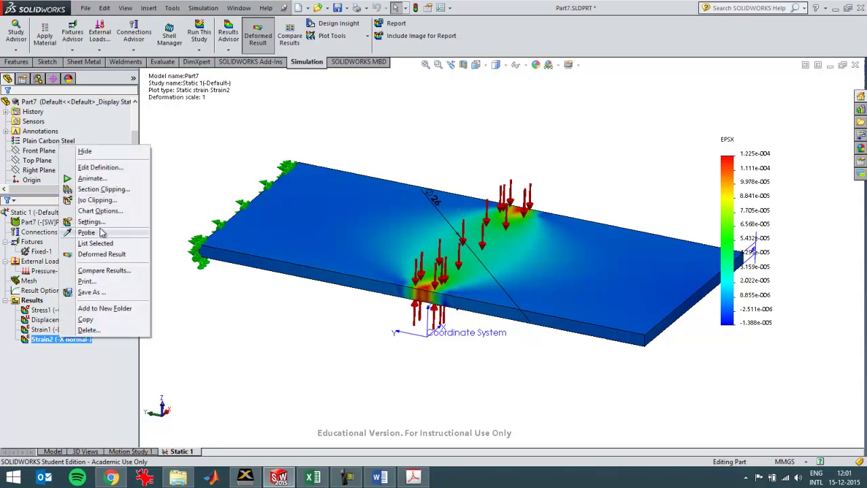
pyautogui.click(32, 300)
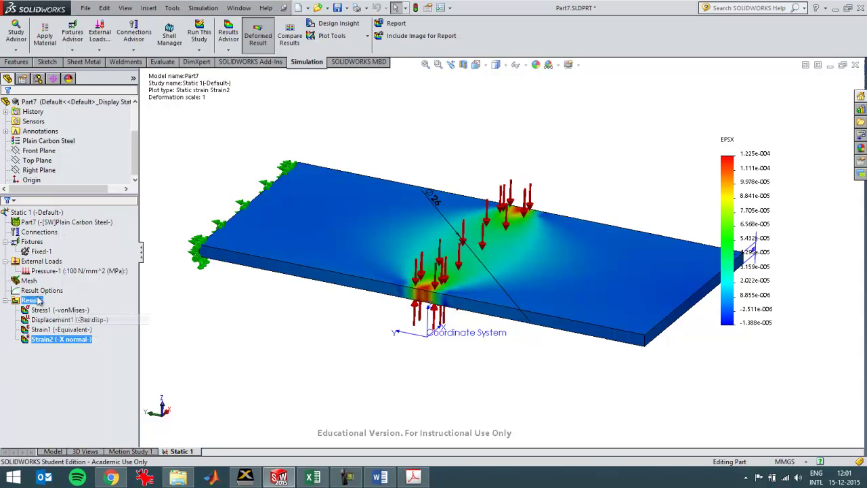
pyautogui.rightClick(32, 301)
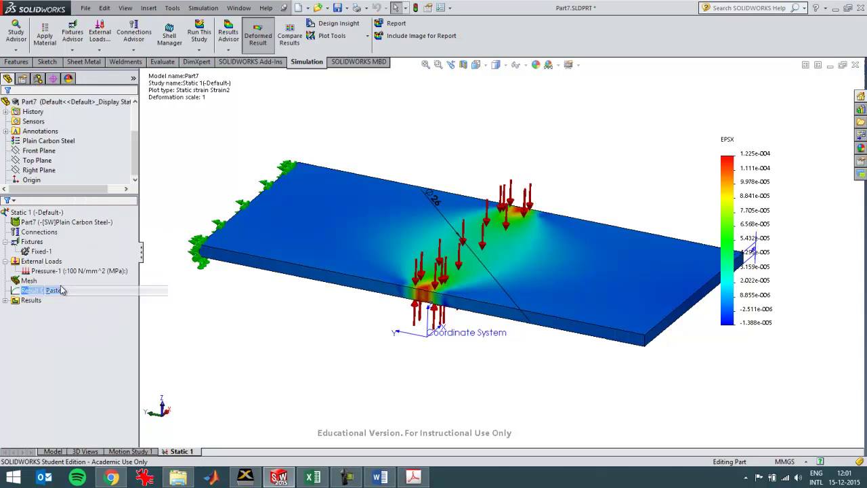
pyautogui.click(54, 290)
pyautogui.click(6, 300)
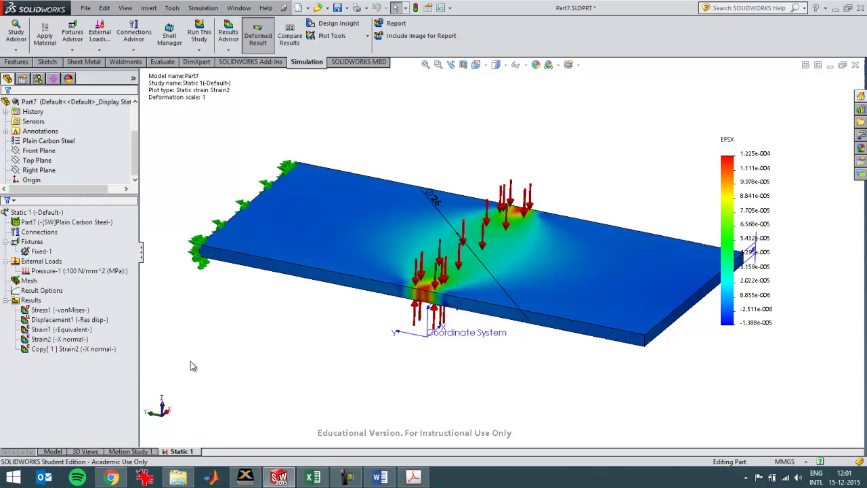
pyautogui.rightClick(85, 351)
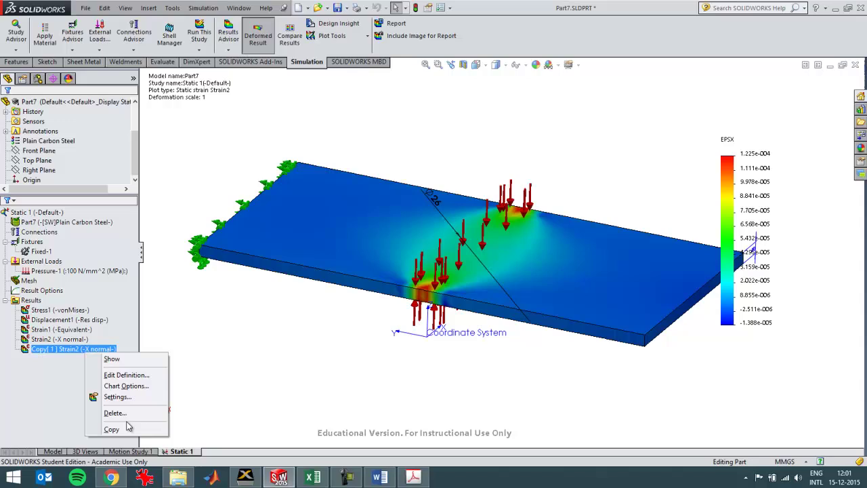
pyautogui.click(128, 428)
pyautogui.rightClick(38, 303)
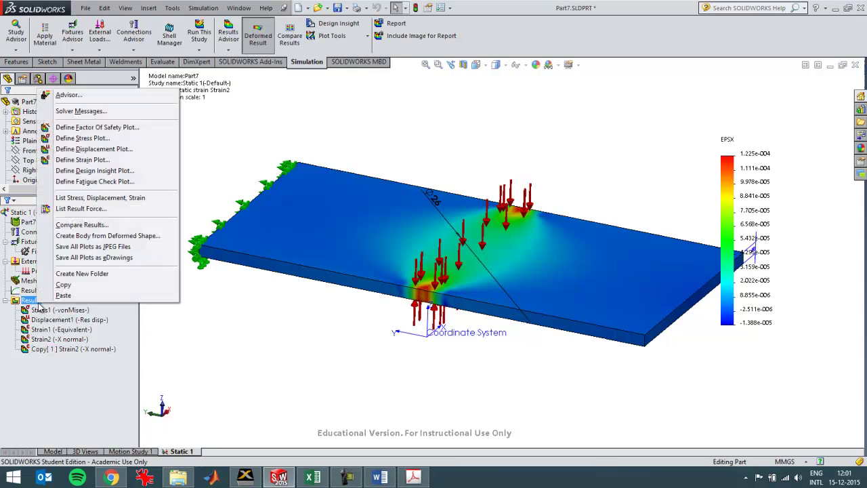
pyautogui.click(63, 296)
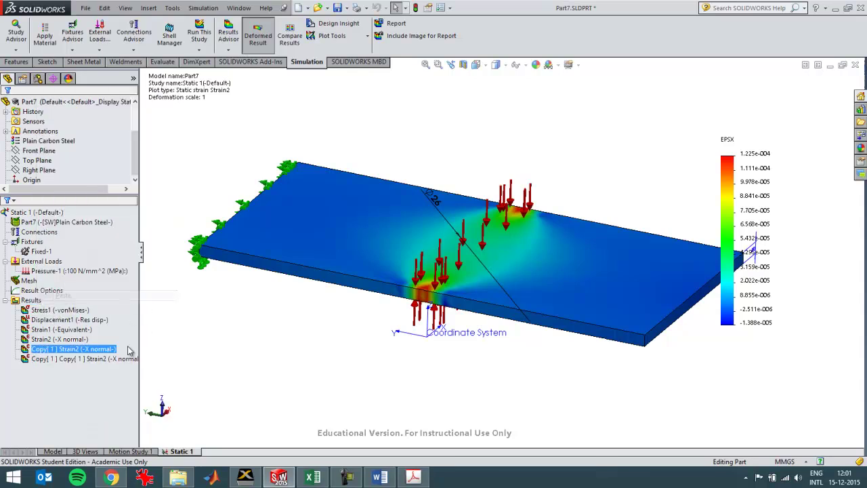
# Step: Redefine the first copied plot as Y normal strain (EPSY)
pyautogui.rightClick(86, 348)
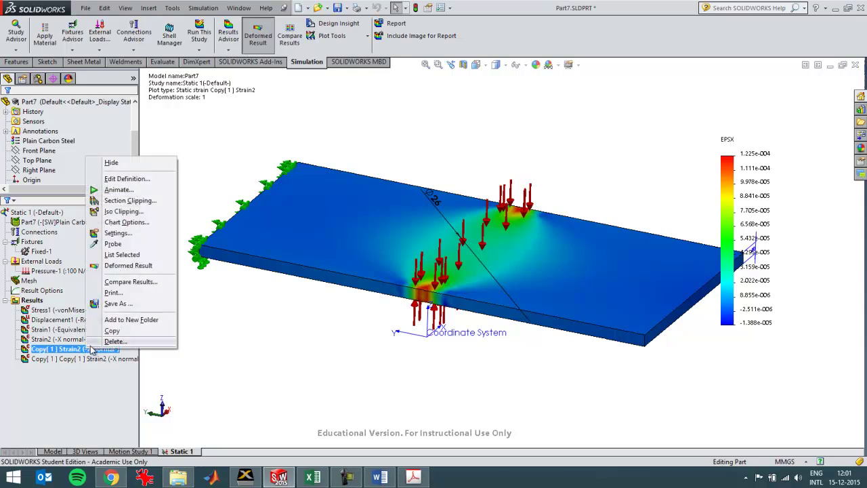
pyautogui.click(138, 180)
pyautogui.click(95, 162)
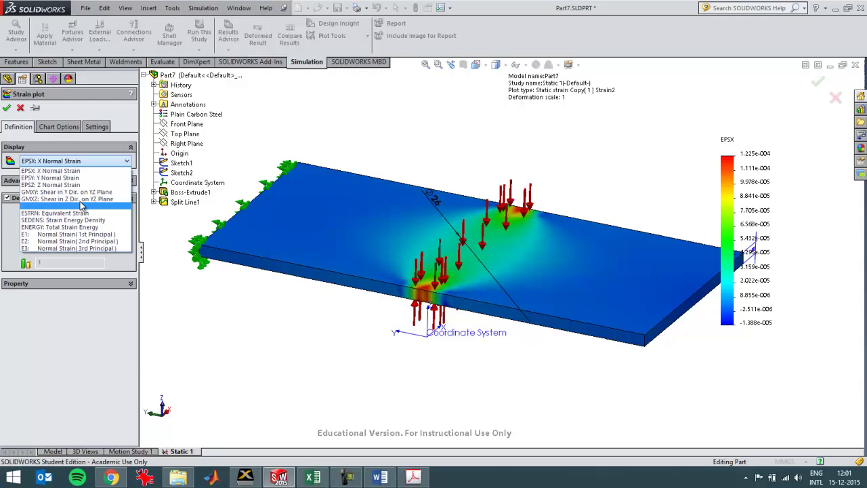
pyautogui.click(68, 187)
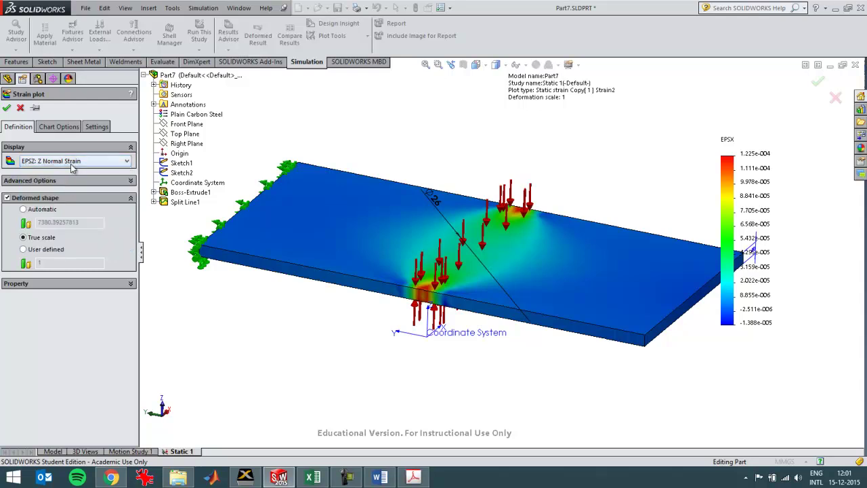
pyautogui.click(73, 164)
pyautogui.click(64, 179)
pyautogui.click(7, 109)
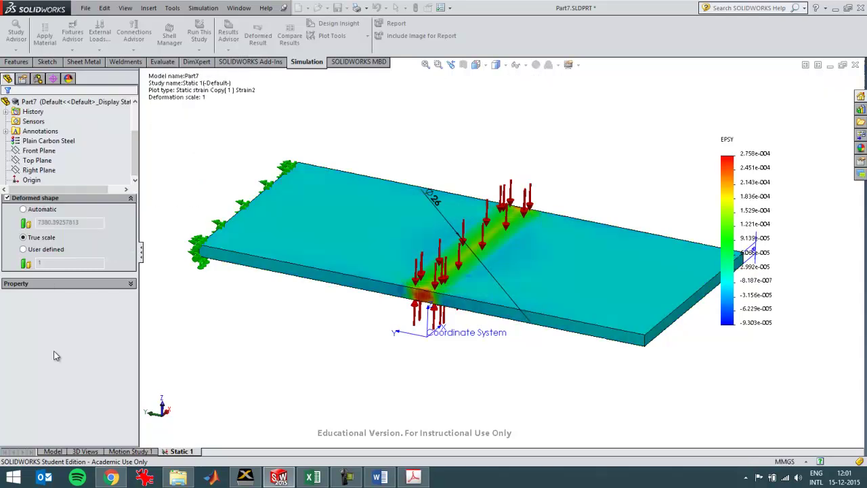
# Step: Redefine the second copied plot as Z normal strain (EPSZ), then orbit to view the plate top
pyautogui.rightClick(59, 359)
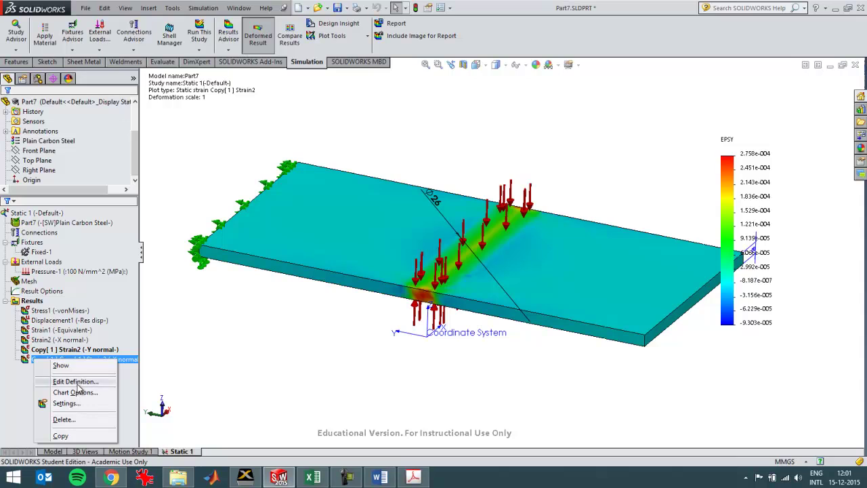
pyautogui.click(76, 382)
pyautogui.click(81, 160)
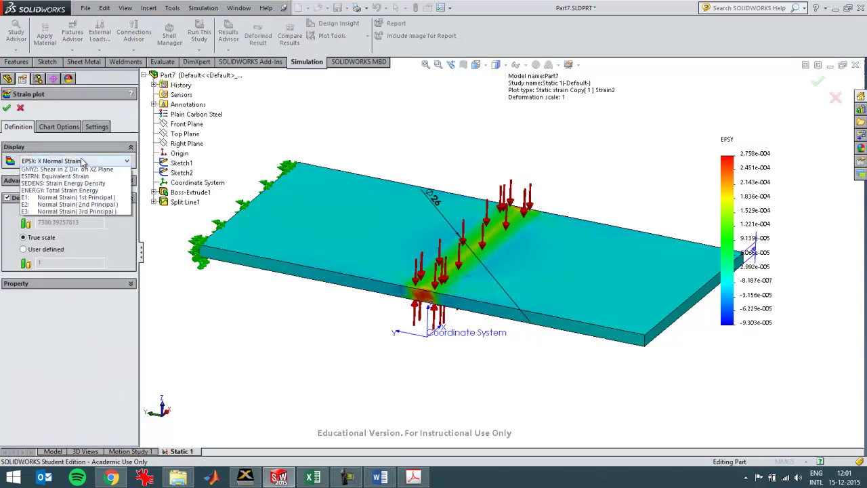
pyautogui.click(73, 190)
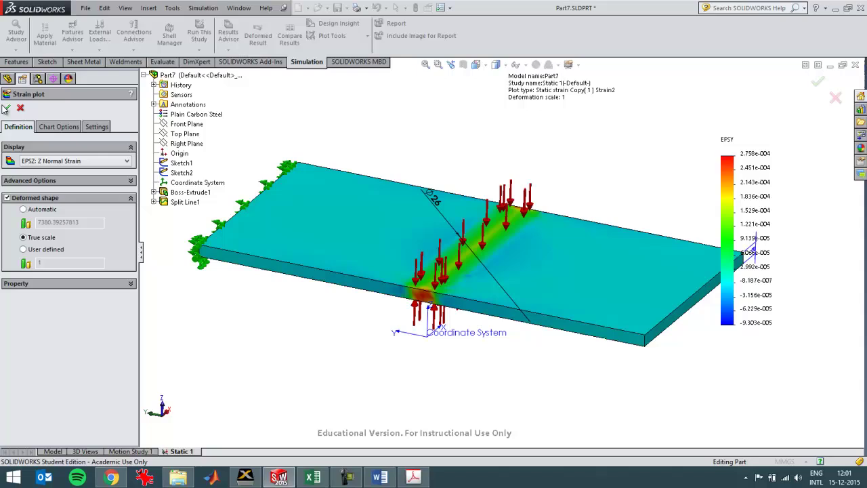
pyautogui.click(5, 109)
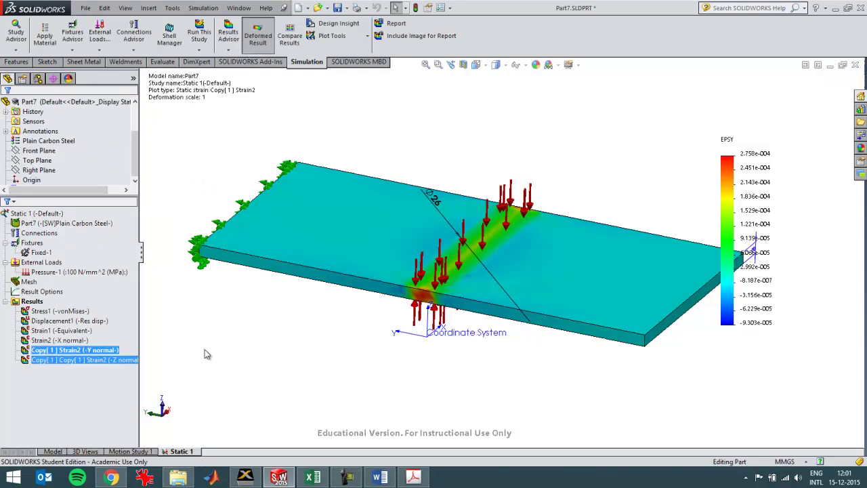
pyautogui.moveTo(373, 348); pyautogui.dragTo(325, 348, button='middle')
pyautogui.click(60, 340)
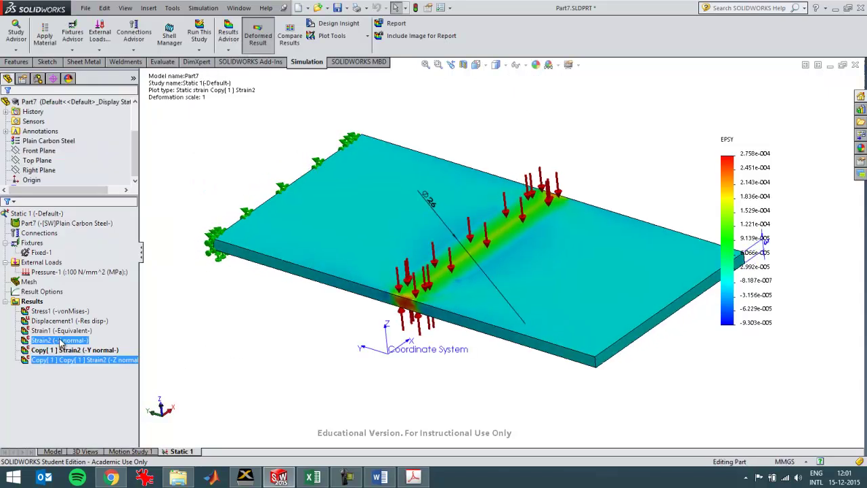
pyautogui.doubleClick(60, 340)
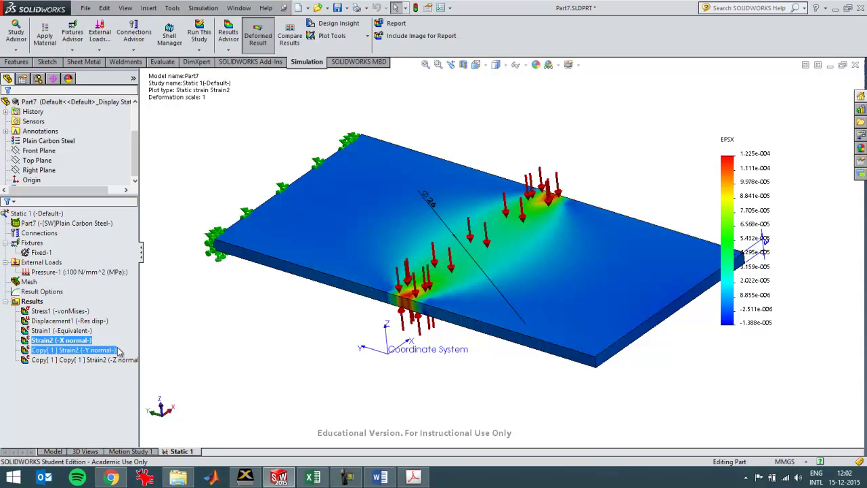
pyautogui.keyDown('ctrl'); pyautogui.click(92, 350); pyautogui.keyUp('ctrl')
pyautogui.doubleClick(92, 350)
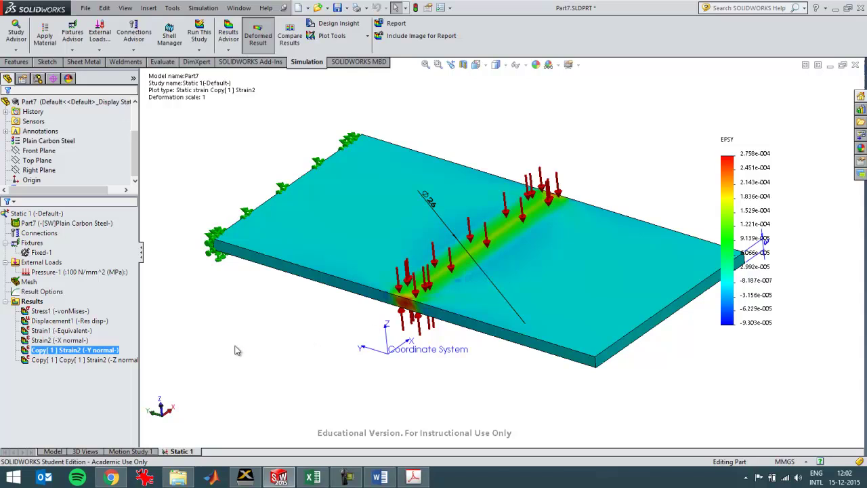
# Step: Show the Z normal strain plot, then reactivate Strain2 to display X normal strain (EPSX)
pyautogui.doubleClick(120, 363)
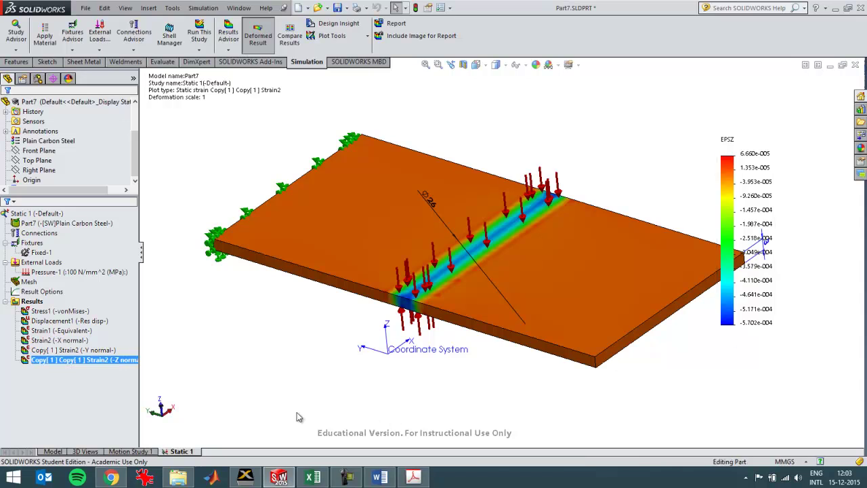
pyautogui.keyDown('ctrl'); pyautogui.click(86, 350); pyautogui.keyUp('ctrl')
pyautogui.keyDown('ctrl'); pyautogui.click(106, 332); pyautogui.keyUp('ctrl')
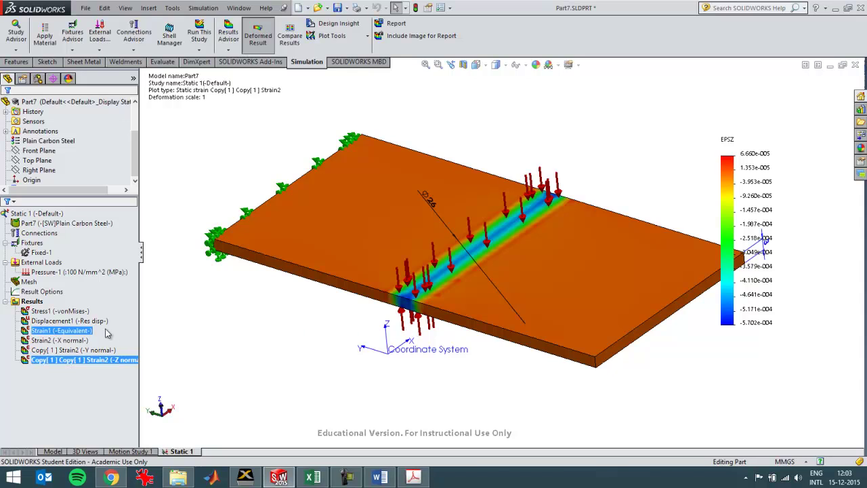
pyautogui.doubleClick(64, 341)
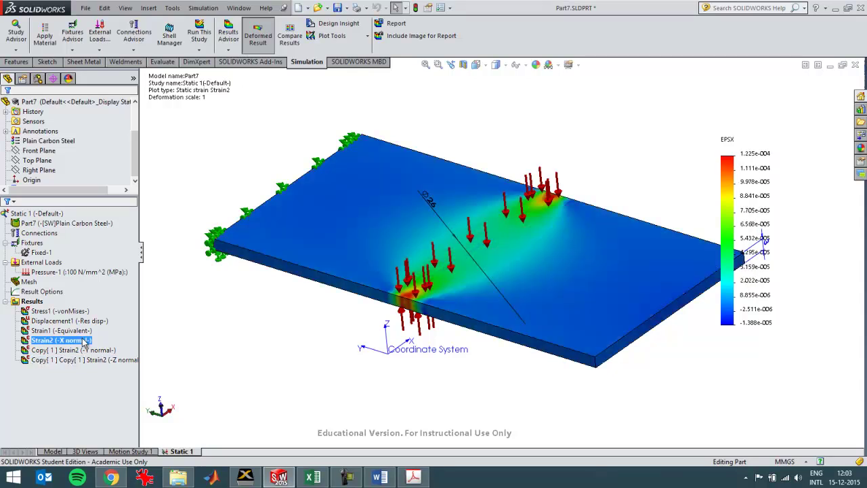